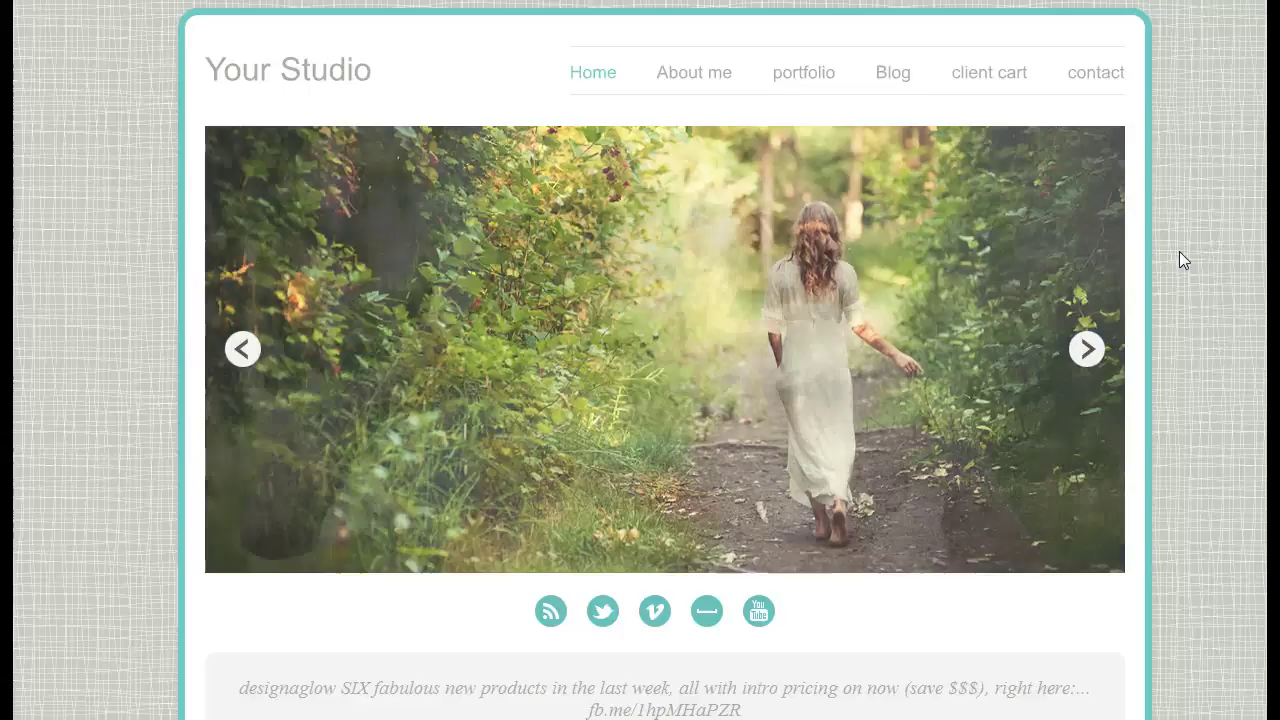
# - In Design settings, set Body Stroke Size and Curve Radius to 0 and Dropshadow Size to 19
pyautogui.hotkey('ctrl', 'Tab')
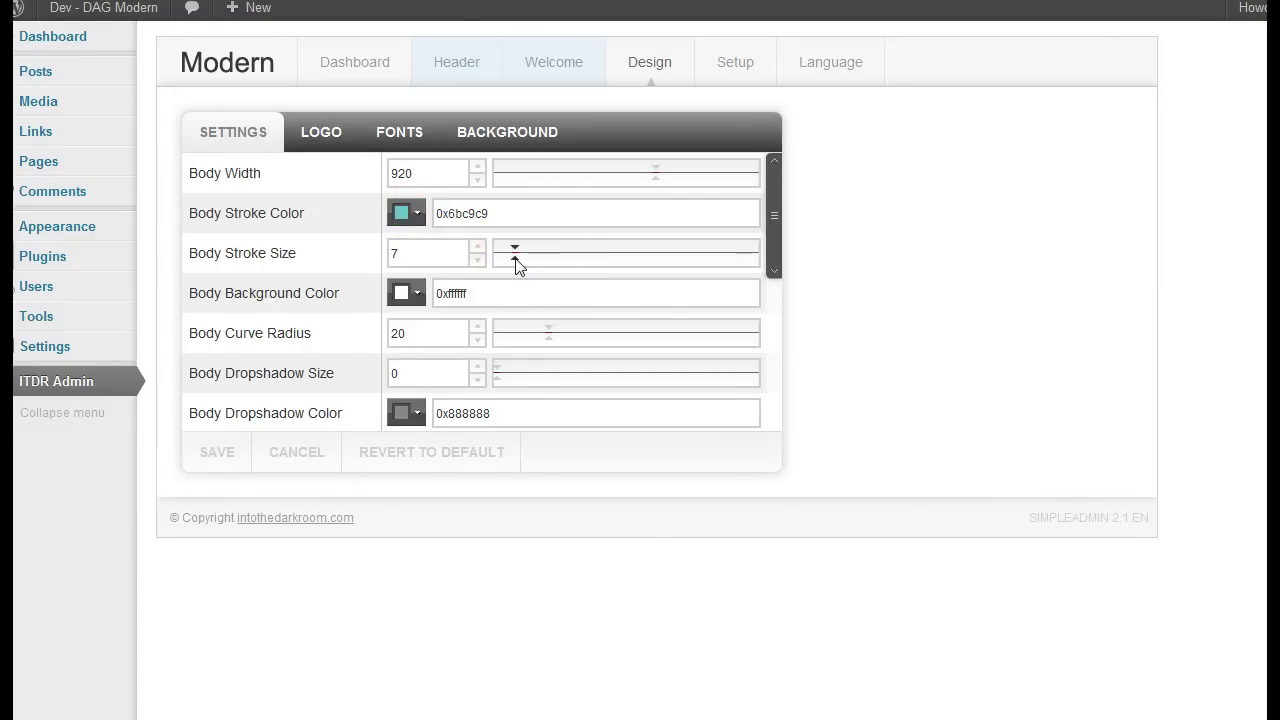
pyautogui.moveTo(517, 265); pyautogui.dragTo(491, 257)
pyautogui.click(408, 330)
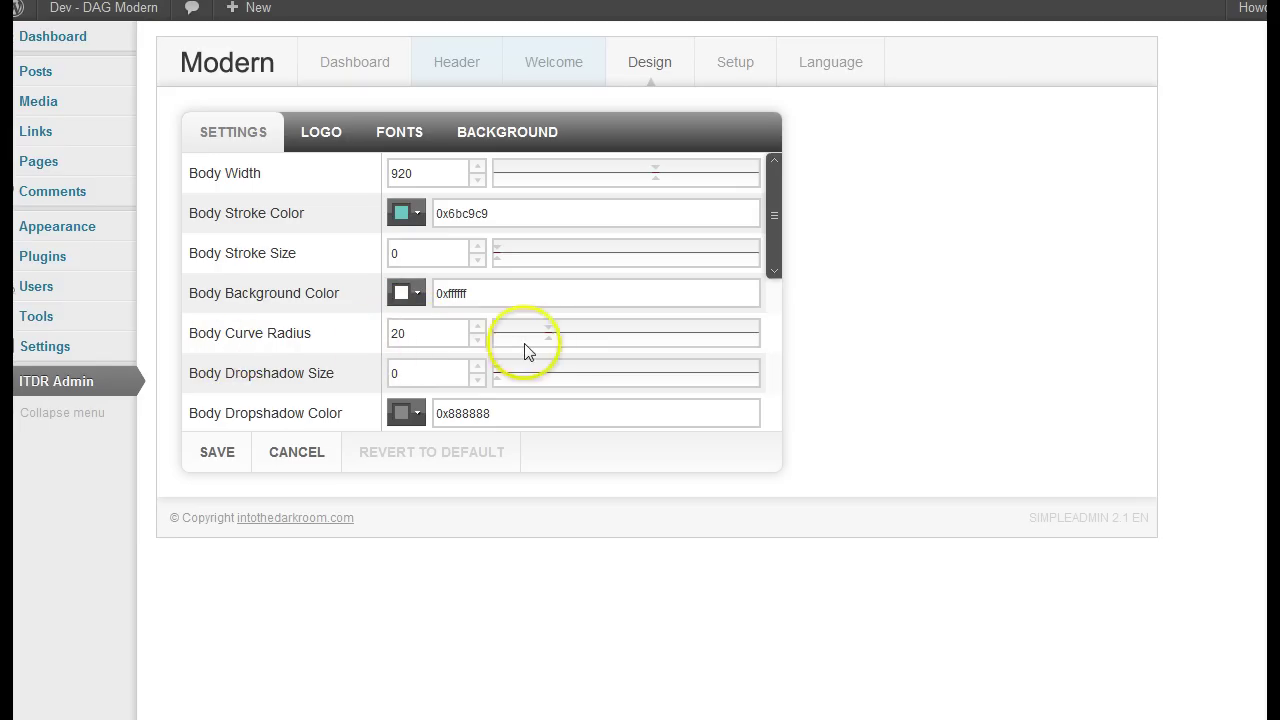
pyautogui.moveTo(547, 332); pyautogui.dragTo(547, 391)
pyautogui.moveTo(771, 263); pyautogui.dragTo(769, 320)
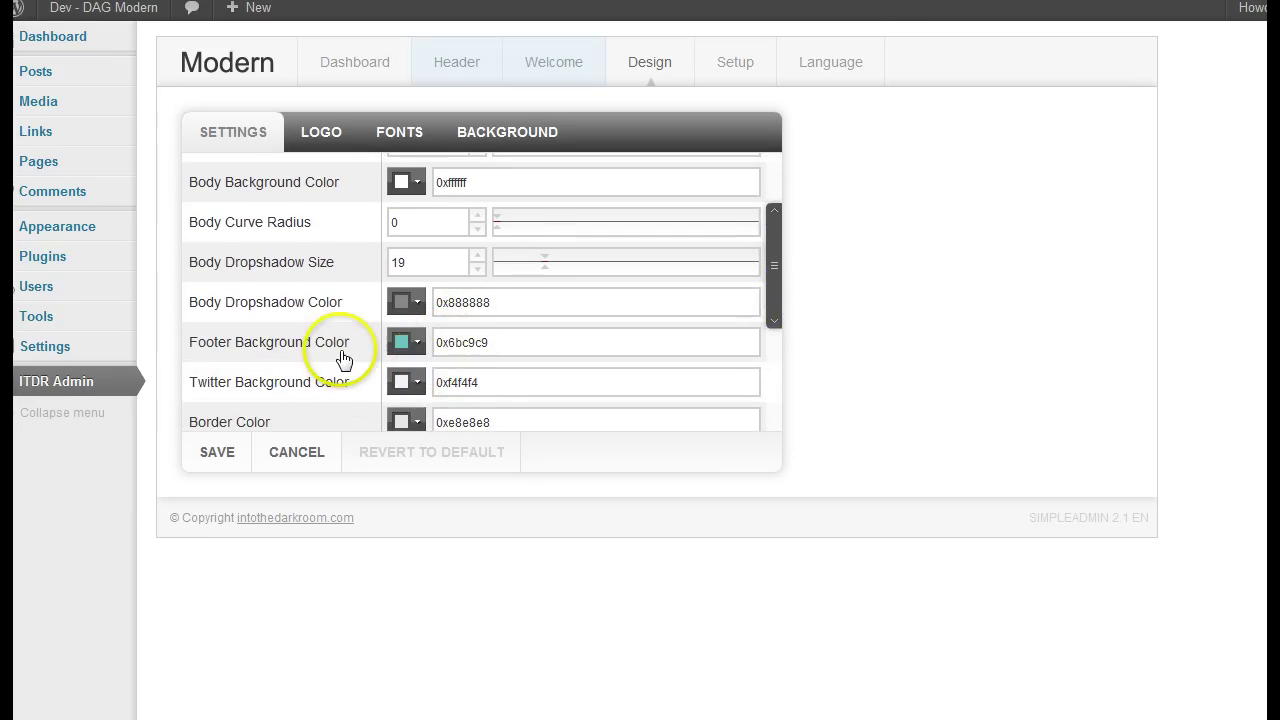
# - Set the Footer Background colour to ffffff and Social Icons colour to 222222, then save
pyautogui.click(491, 342)
pyautogui.moveTo(491, 342); pyautogui.dragTo(448, 342)
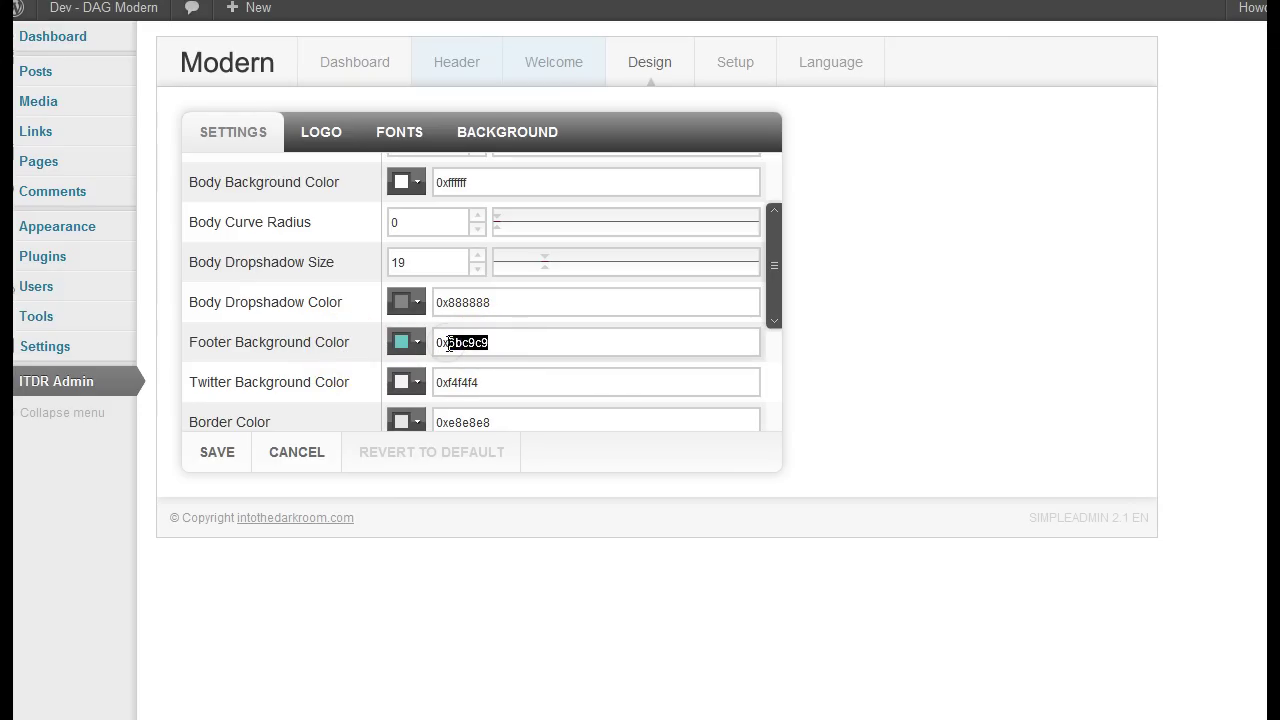
pyautogui.write('ffffff')
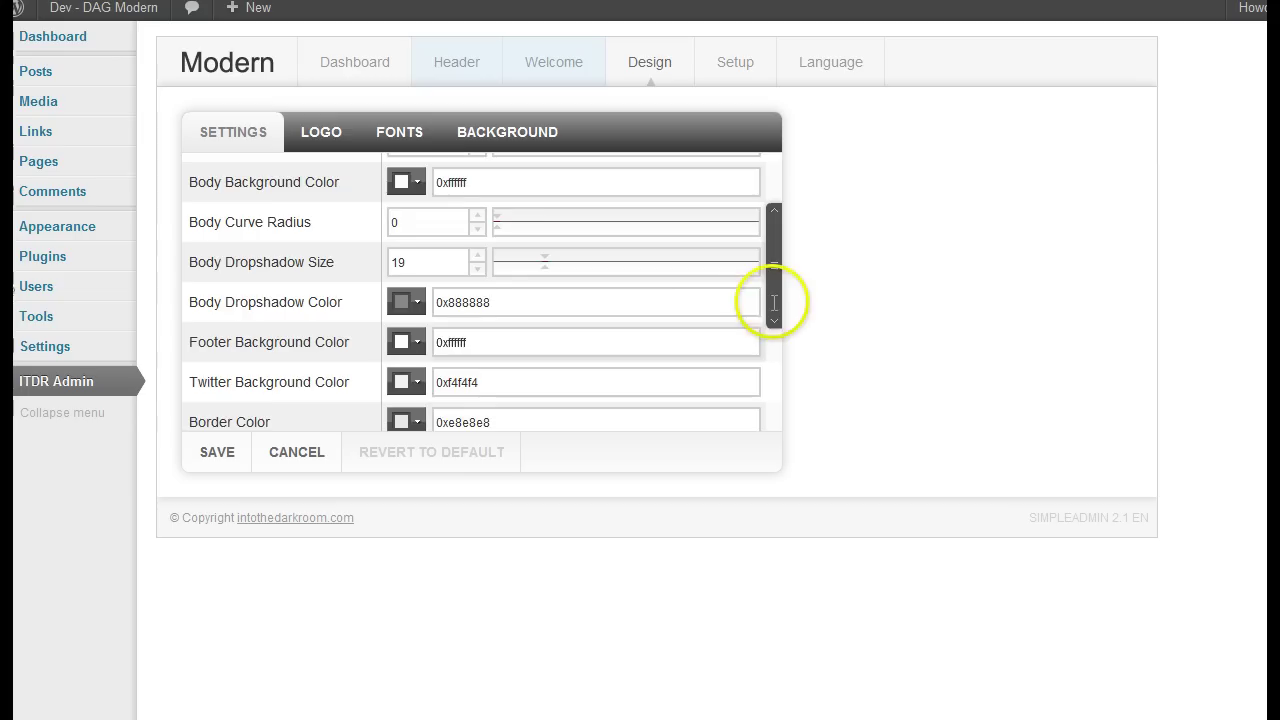
pyautogui.moveTo(771, 300); pyautogui.dragTo(780, 420)
pyautogui.moveTo(491, 372); pyautogui.dragTo(449, 372)
pyautogui.press('BackSpace')
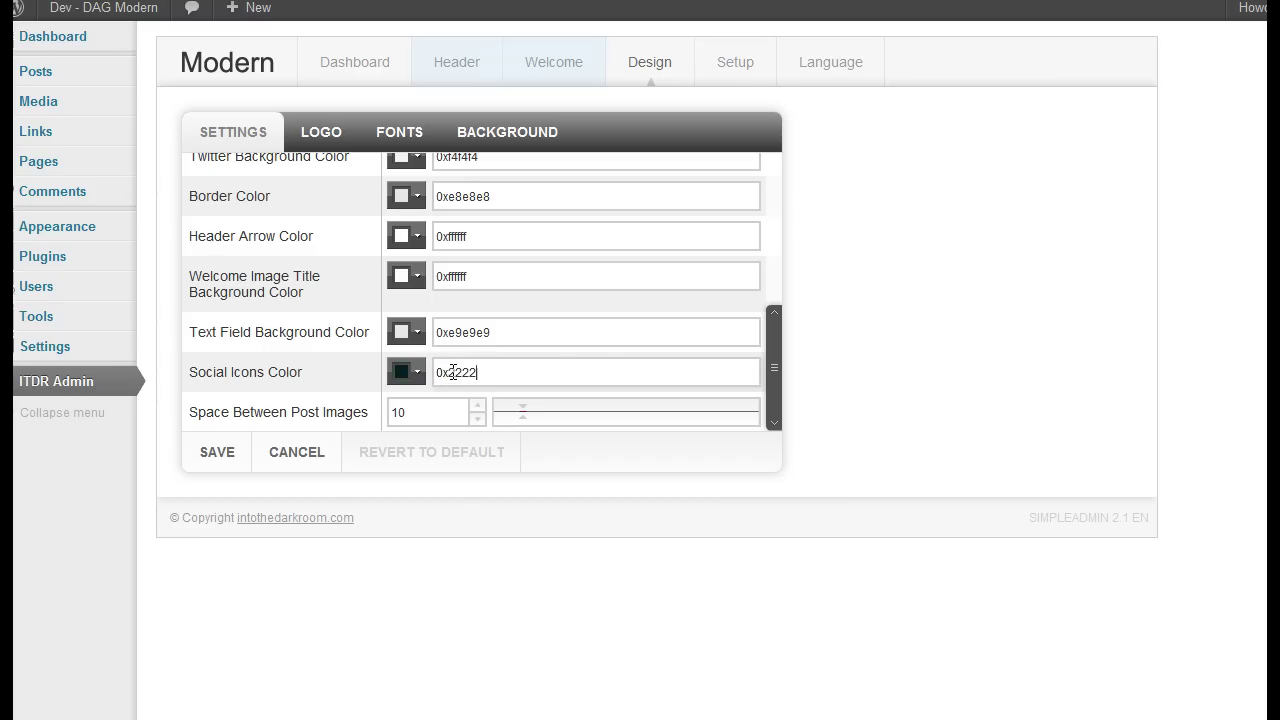
pyautogui.write('2222')
pyautogui.click(585, 377)
pyautogui.write('22')
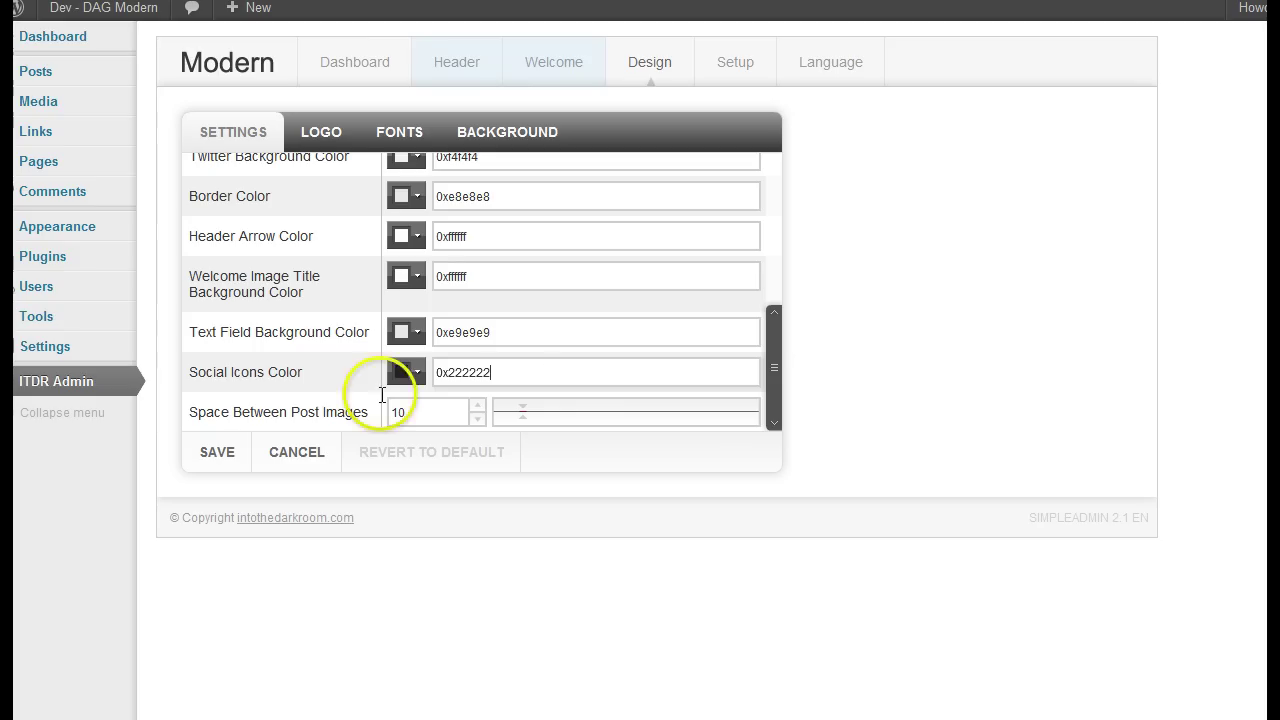
pyautogui.click(774, 396)
pyautogui.click(190, 455)
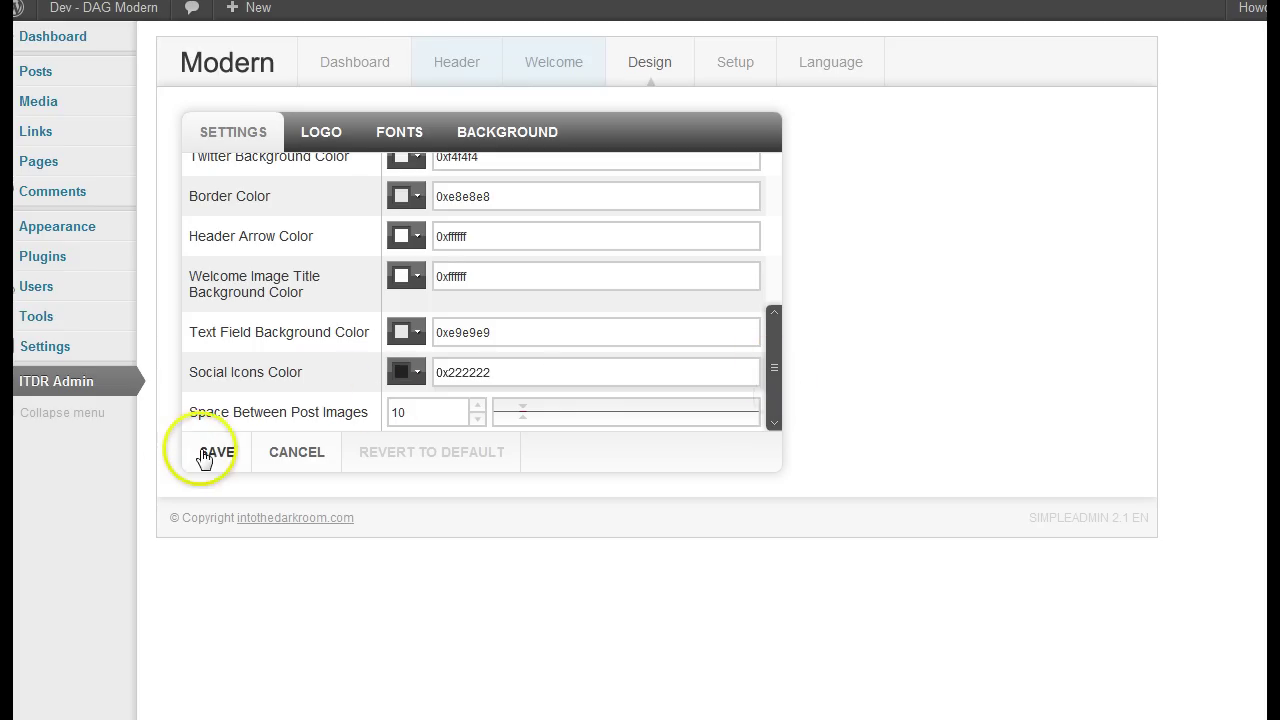
# - Replace the logo text 'Your Studio' with ANTONIO, give it colour 0x222222, and save
pyautogui.click(320, 140)
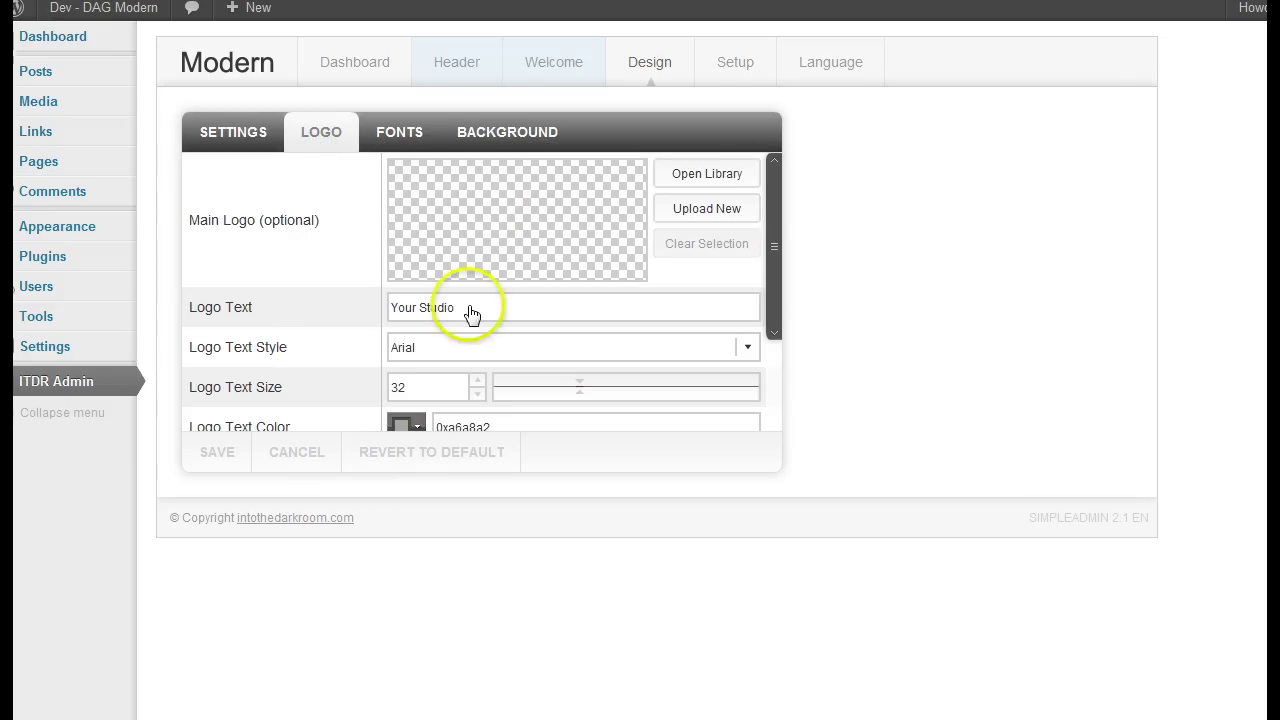
pyautogui.moveTo(468, 310); pyautogui.dragTo(343, 308)
pyautogui.write('ANTONIO')
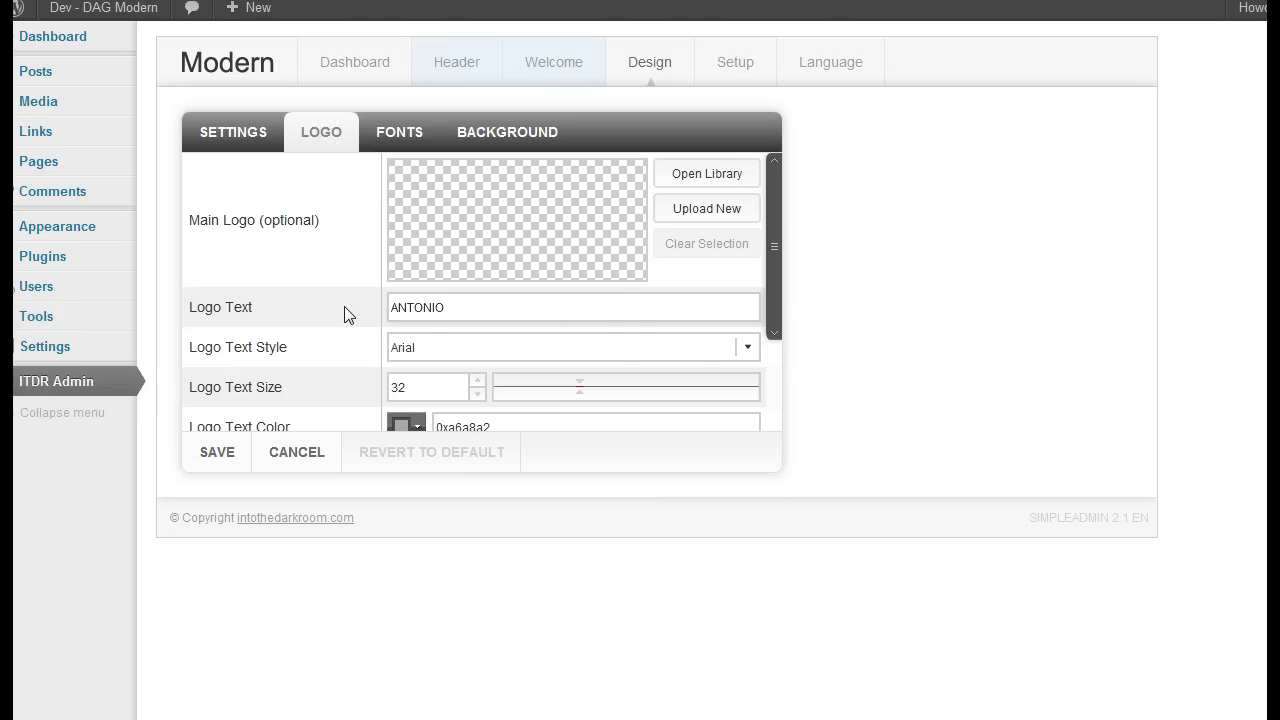
pyautogui.moveTo(775, 278); pyautogui.dragTo(767, 333)
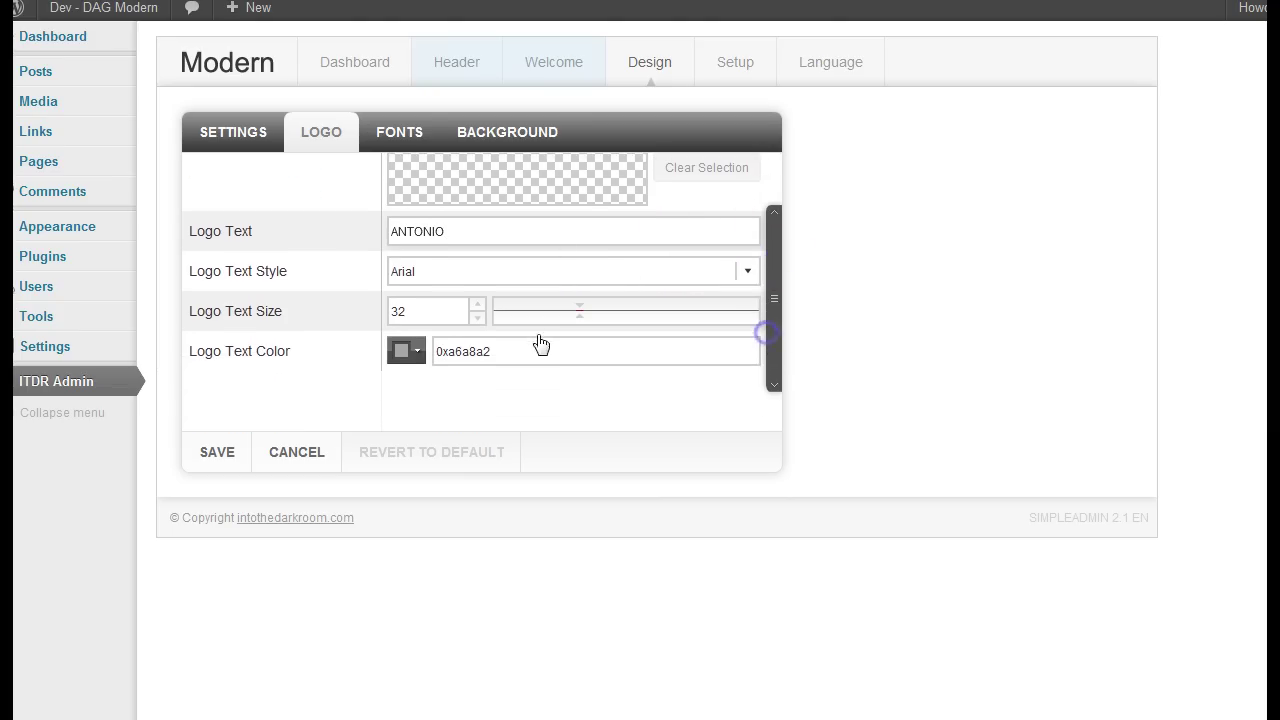
pyautogui.moveTo(531, 349); pyautogui.dragTo(423, 353)
pyautogui.write('0x222222')
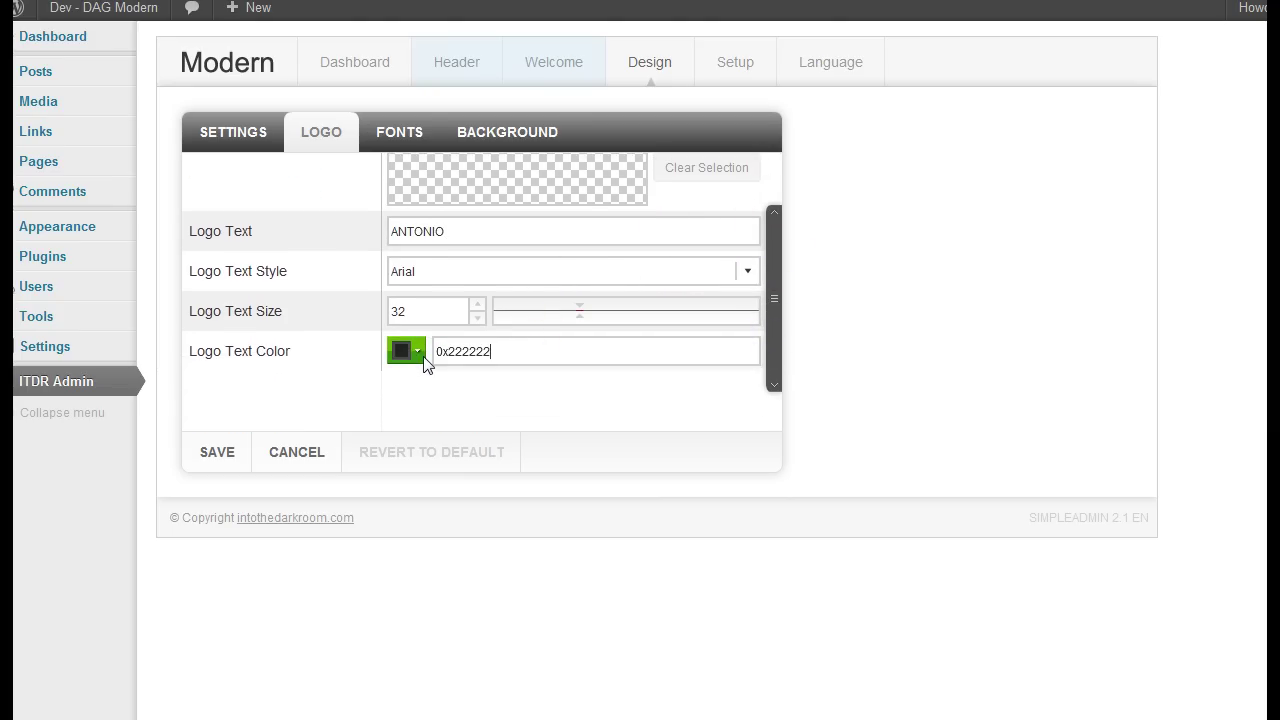
pyautogui.click(217, 452)
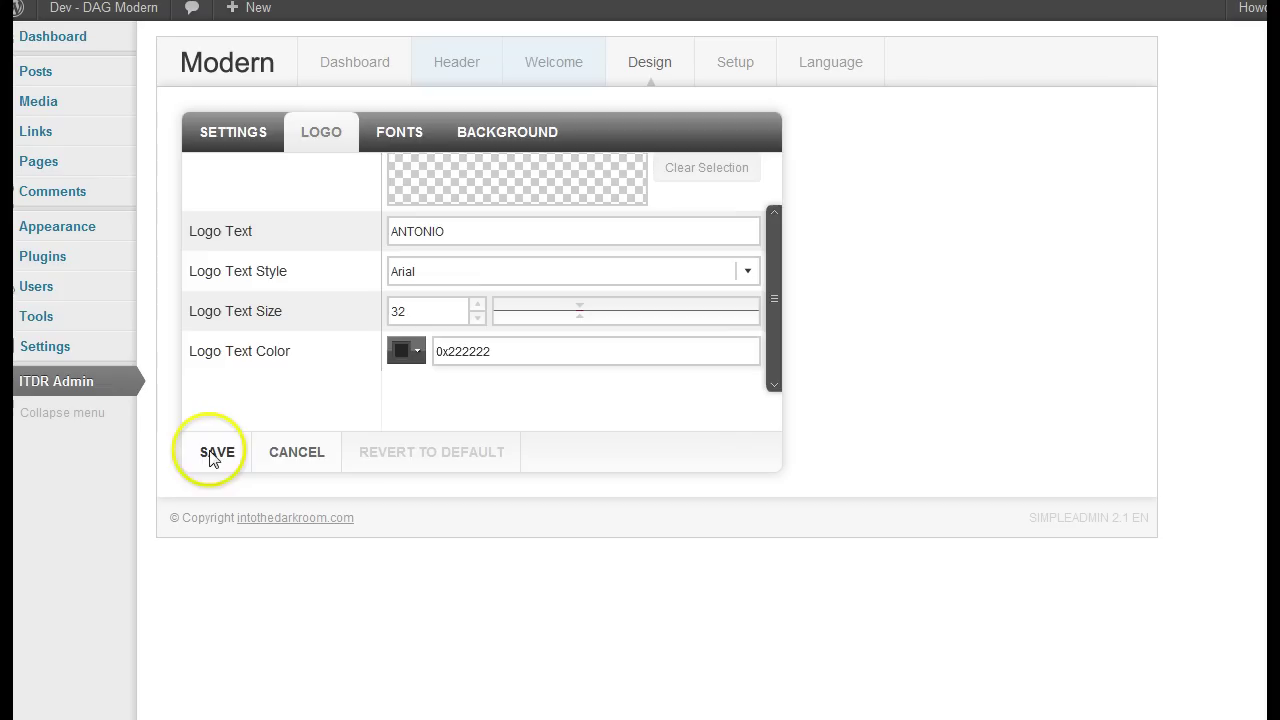
pyautogui.click(245, 134)
pyautogui.click(494, 350)
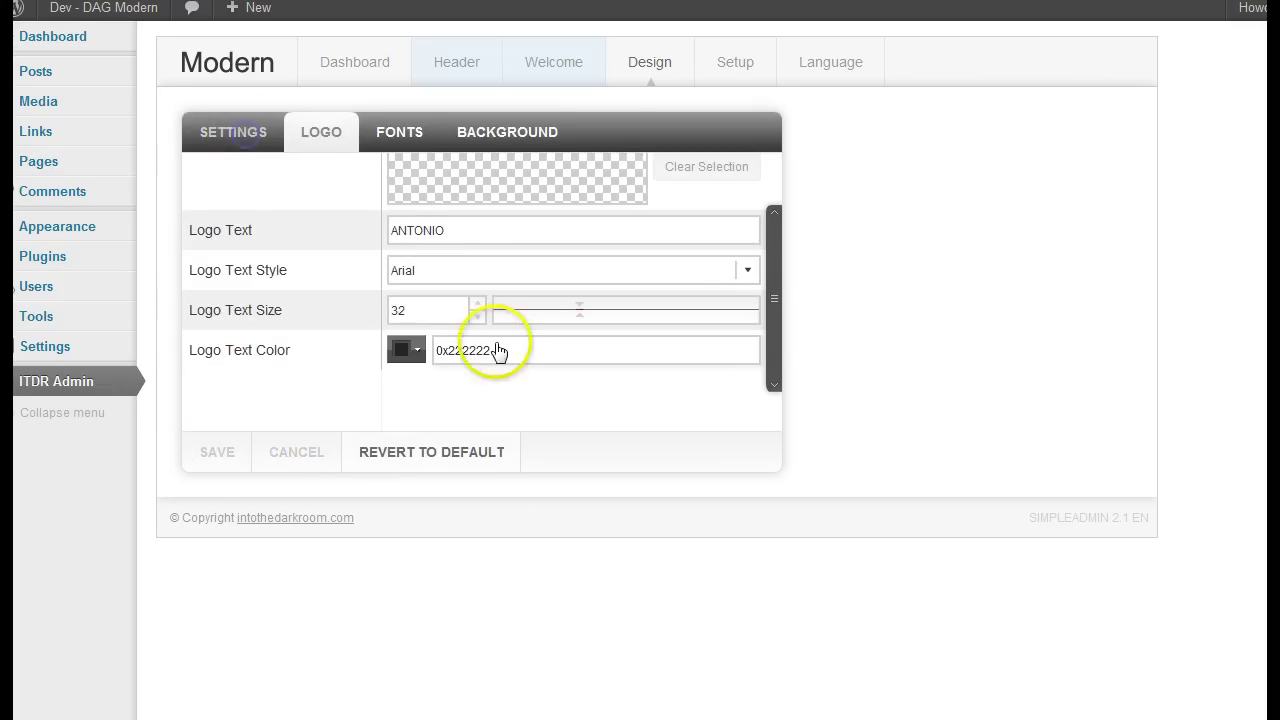
pyautogui.moveTo(784, 318); pyautogui.dragTo(777, 434)
pyautogui.moveTo(500, 371); pyautogui.dragTo(248, 450)
# - Paste 0x222222 into the Description, Link, Hover and Navigation colour fields
pyautogui.click(505, 342)
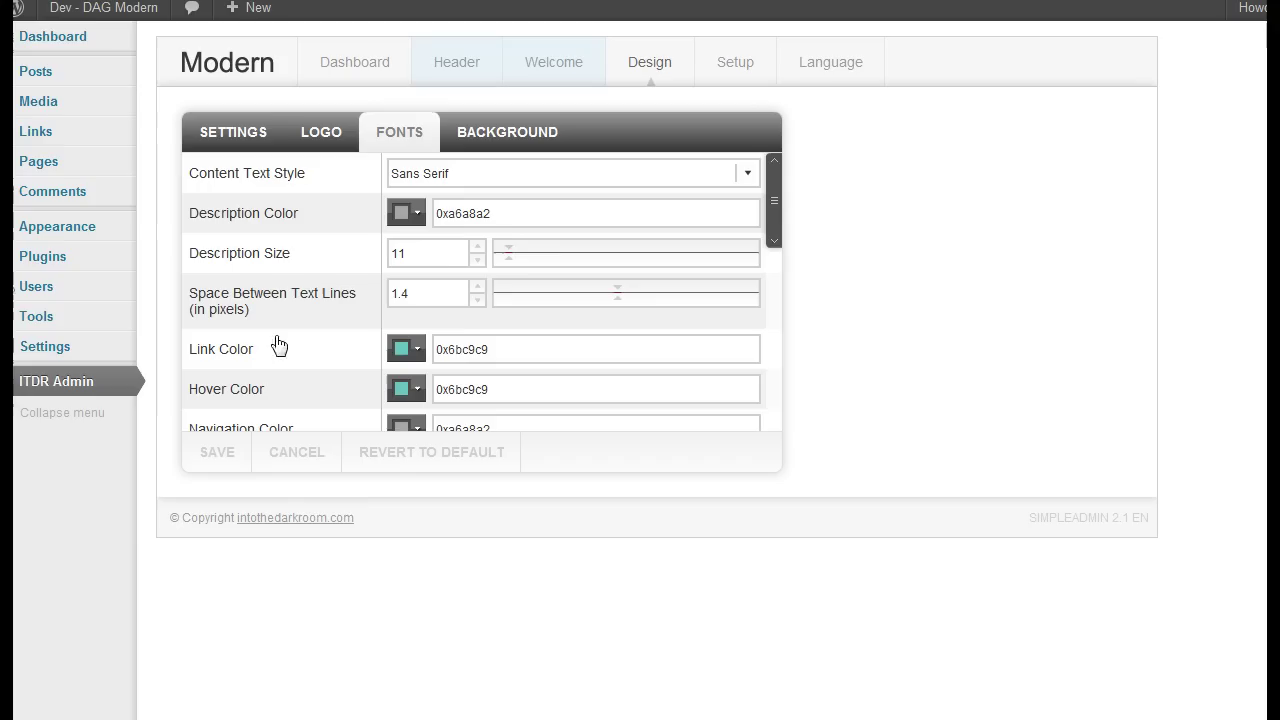
pyautogui.moveTo(492, 214); pyautogui.dragTo(430, 220)
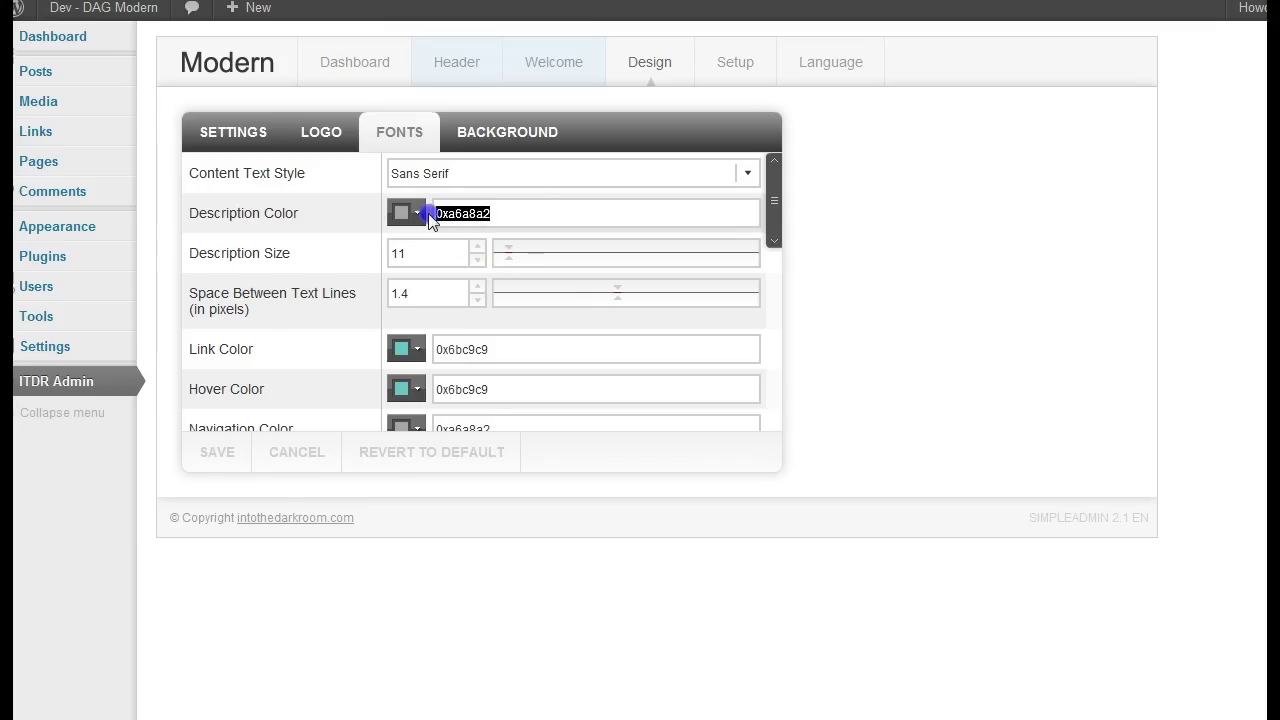
pyautogui.write('0x222222')
pyautogui.moveTo(440, 349); pyautogui.dragTo(436, 390)
pyautogui.write('0x222222')
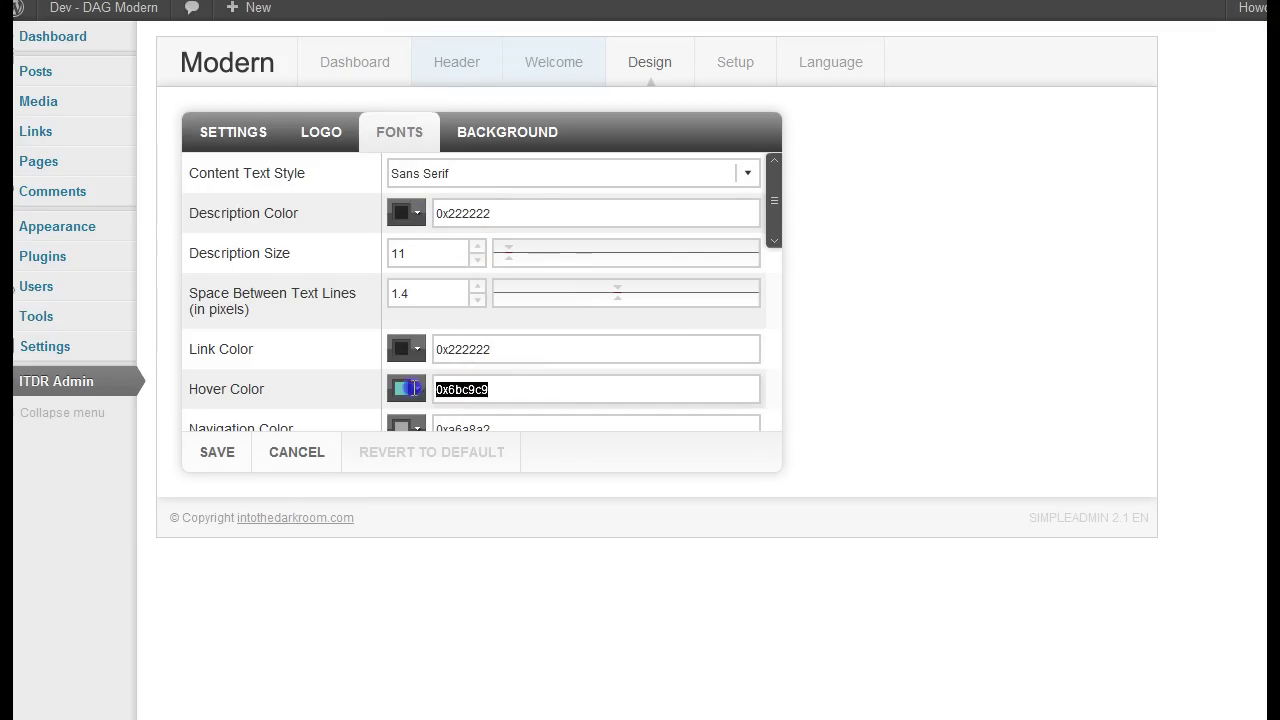
pyautogui.write('0x222222')
pyautogui.moveTo(774, 218); pyautogui.dragTo(771, 271)
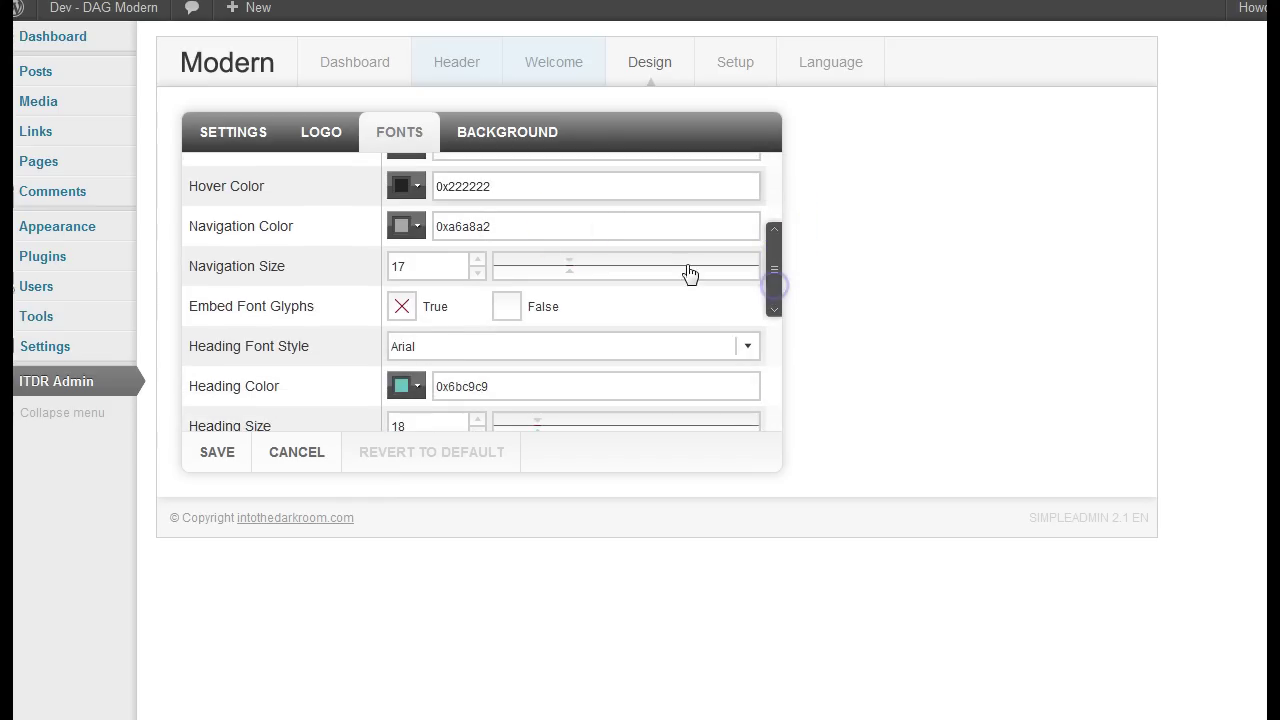
pyautogui.moveTo(492, 227); pyautogui.dragTo(435, 230)
pyautogui.write('0x222222')
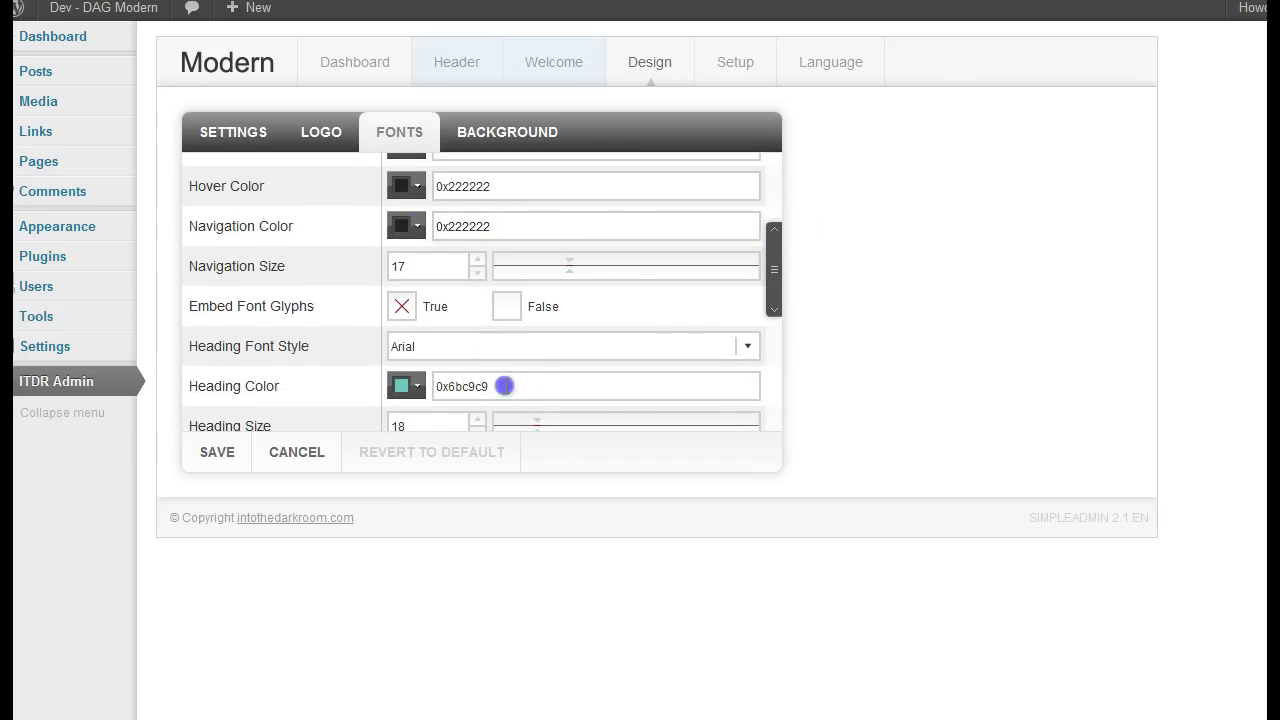
# - Set Heading, Post Heading, Welcome Image Title and Footer colours to 0x222222, leaving Twitter unchanged, and save
pyautogui.moveTo(503, 386); pyautogui.dragTo(436, 387)
pyautogui.write('0x222222')
pyautogui.moveTo(775, 283); pyautogui.dragTo(776, 358)
pyautogui.moveTo(510, 241); pyautogui.dragTo(430, 240)
pyautogui.write('0x222222')
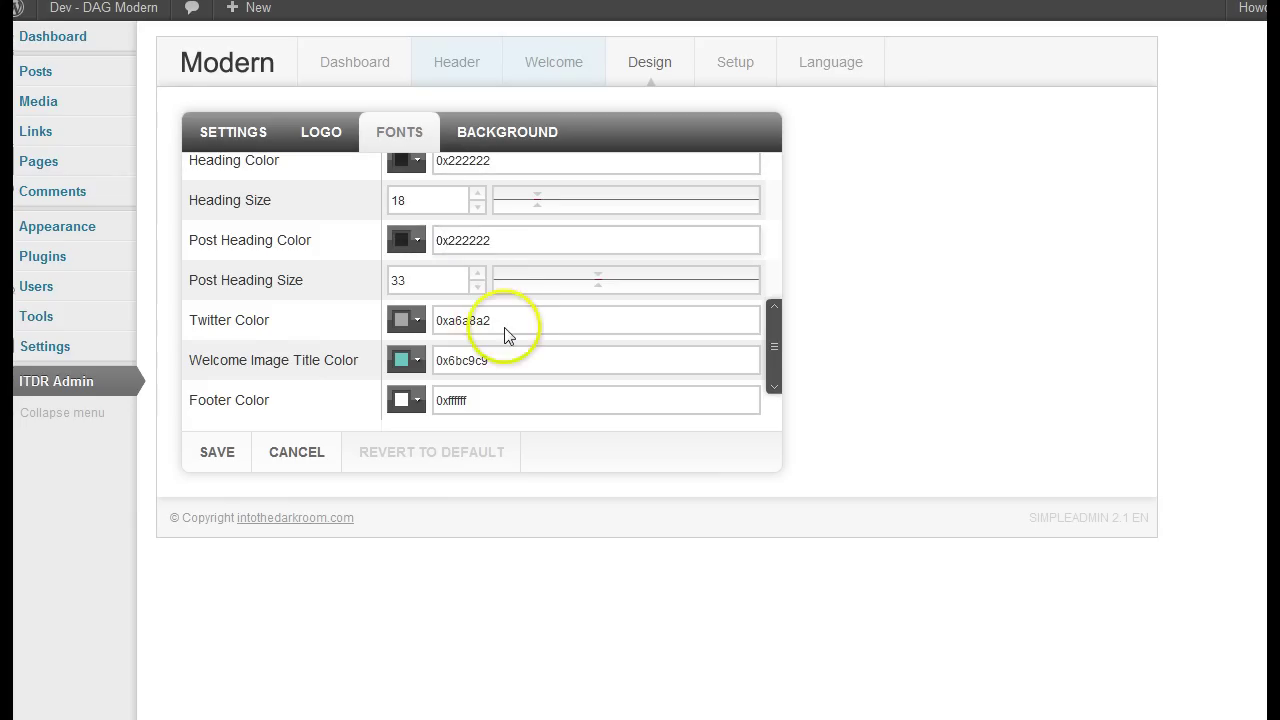
pyautogui.moveTo(491, 320); pyautogui.dragTo(427, 320)
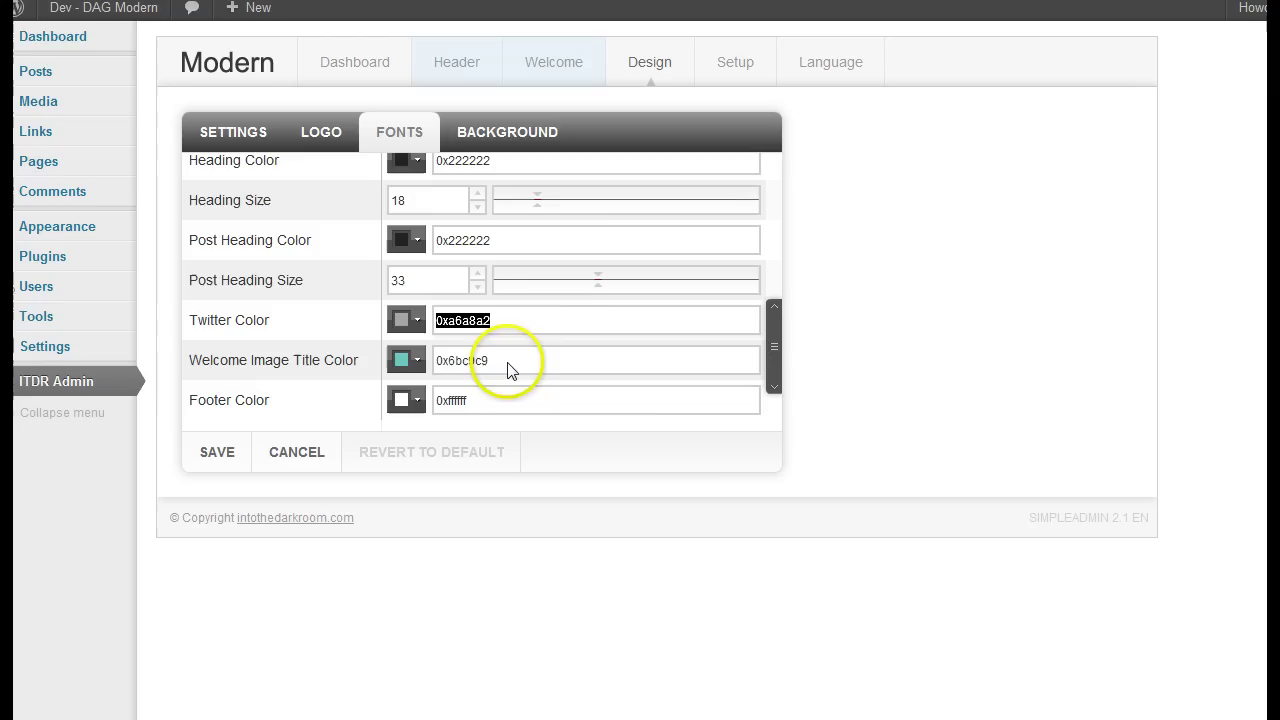
pyautogui.doubleClick(480, 360)
pyautogui.write('0x222222')
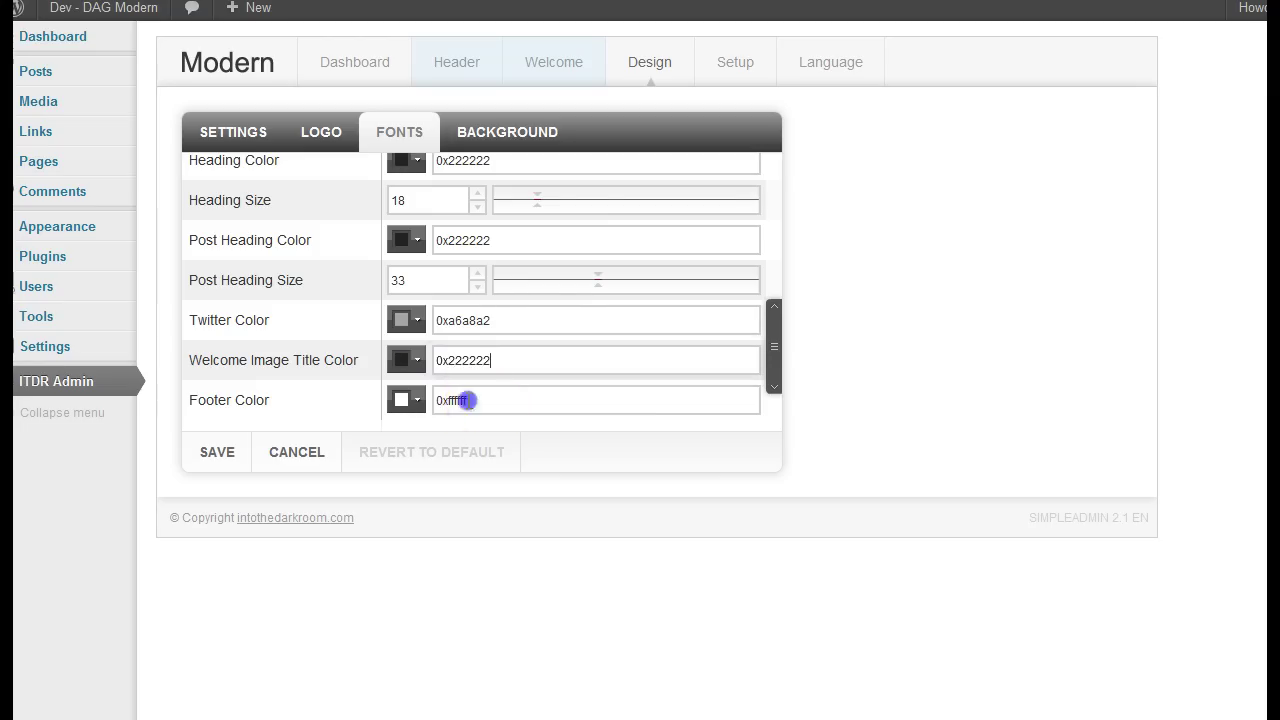
pyautogui.doubleClick(467, 400)
pyautogui.write('0x222222')
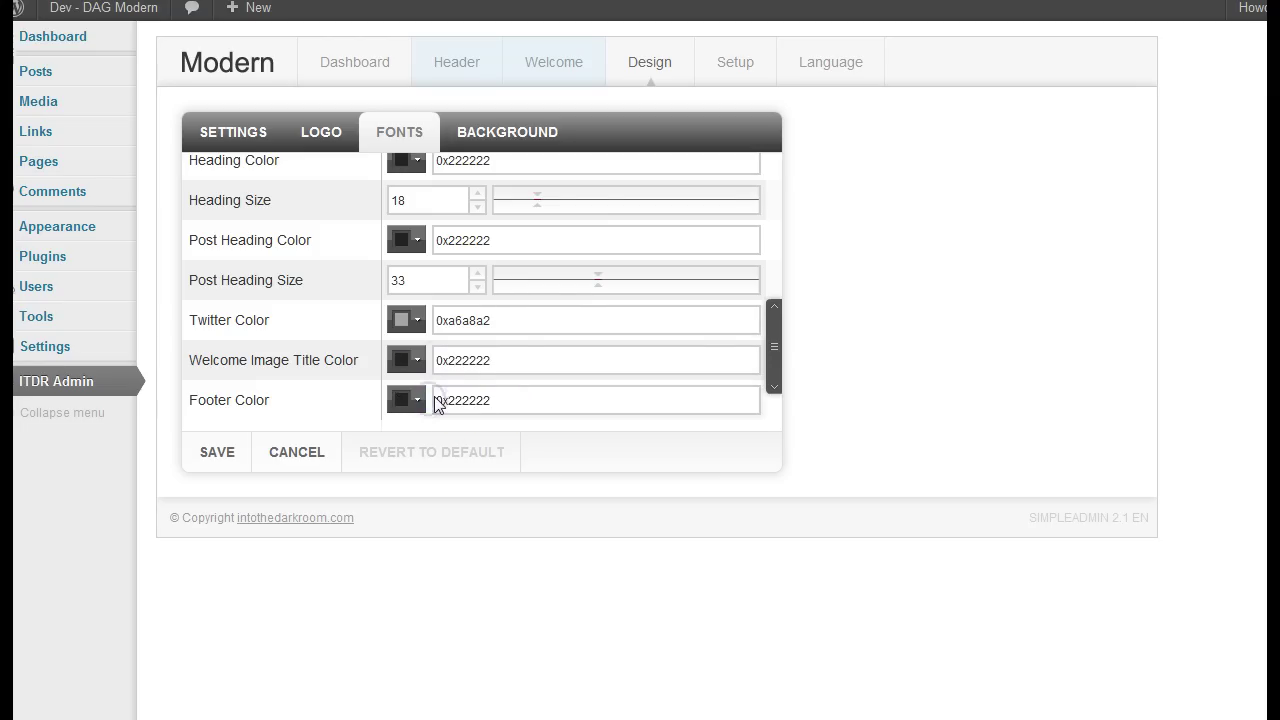
pyautogui.click(221, 462)
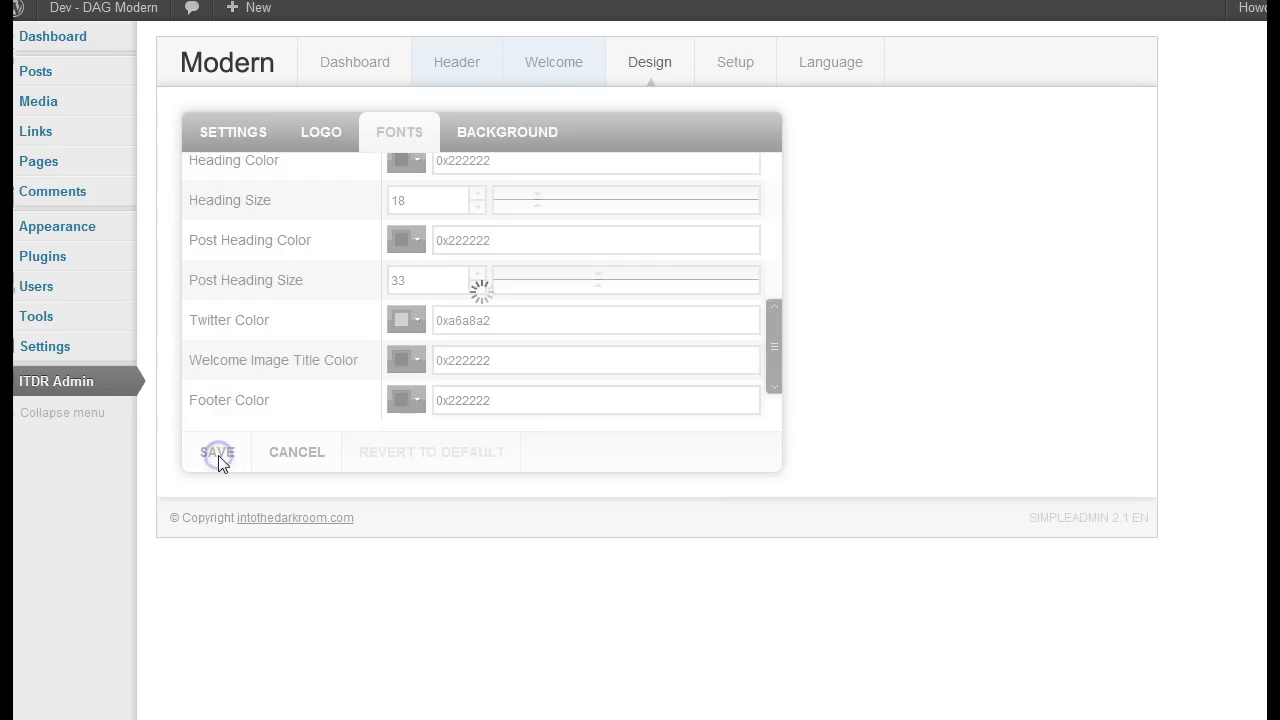
# - Set Use Default Background Image to False, both gradient colours to 0xffffff, and save
pyautogui.click(528, 136)
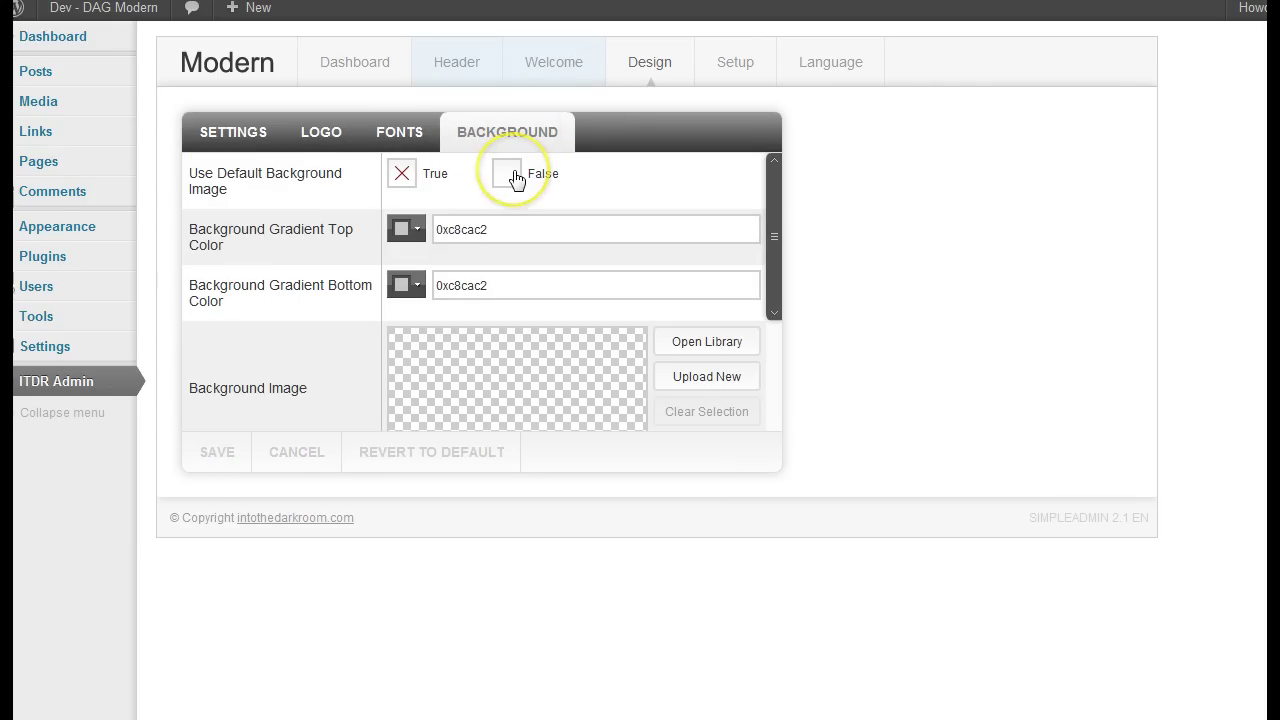
pyautogui.click(510, 175)
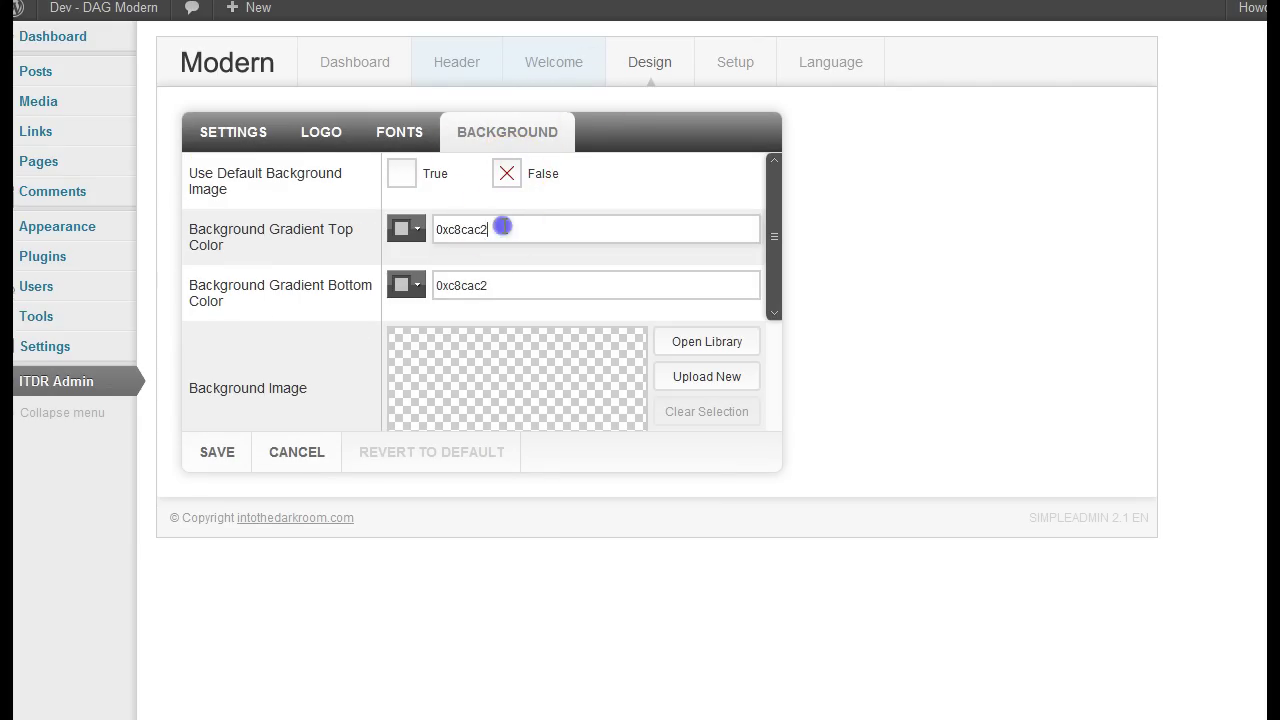
pyautogui.moveTo(500, 229); pyautogui.dragTo(452, 229)
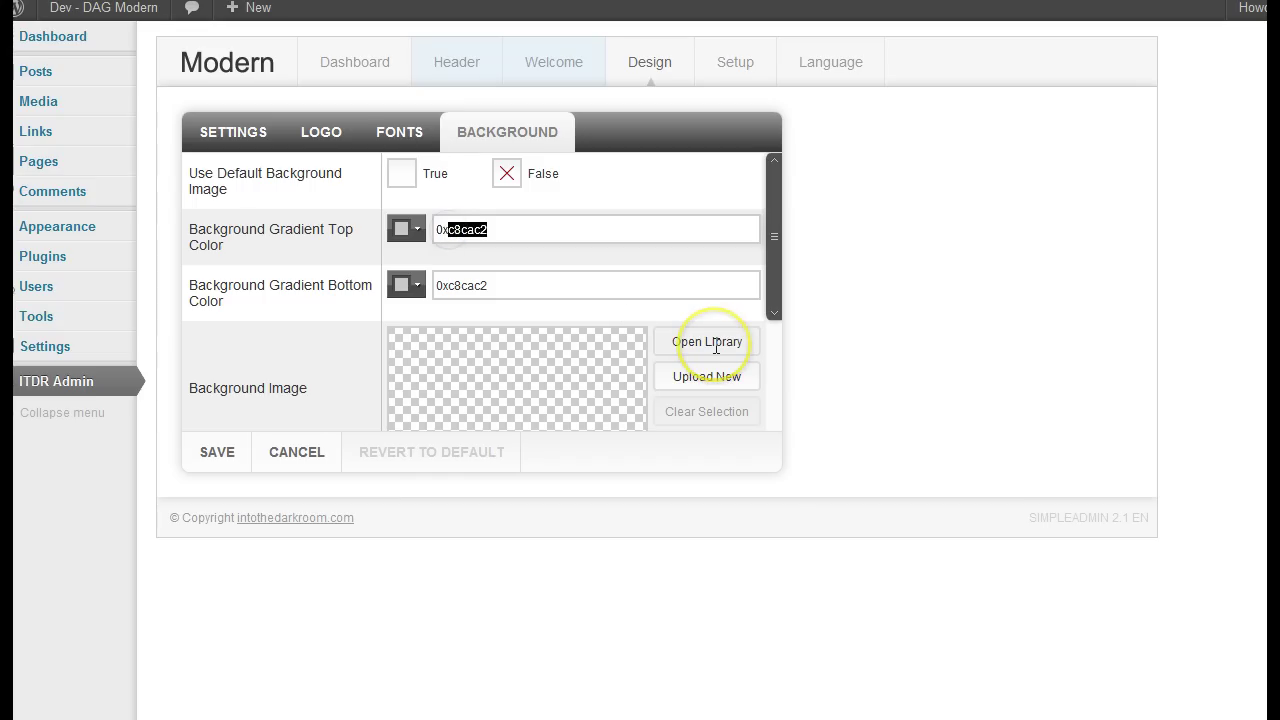
pyautogui.write('ffffff')
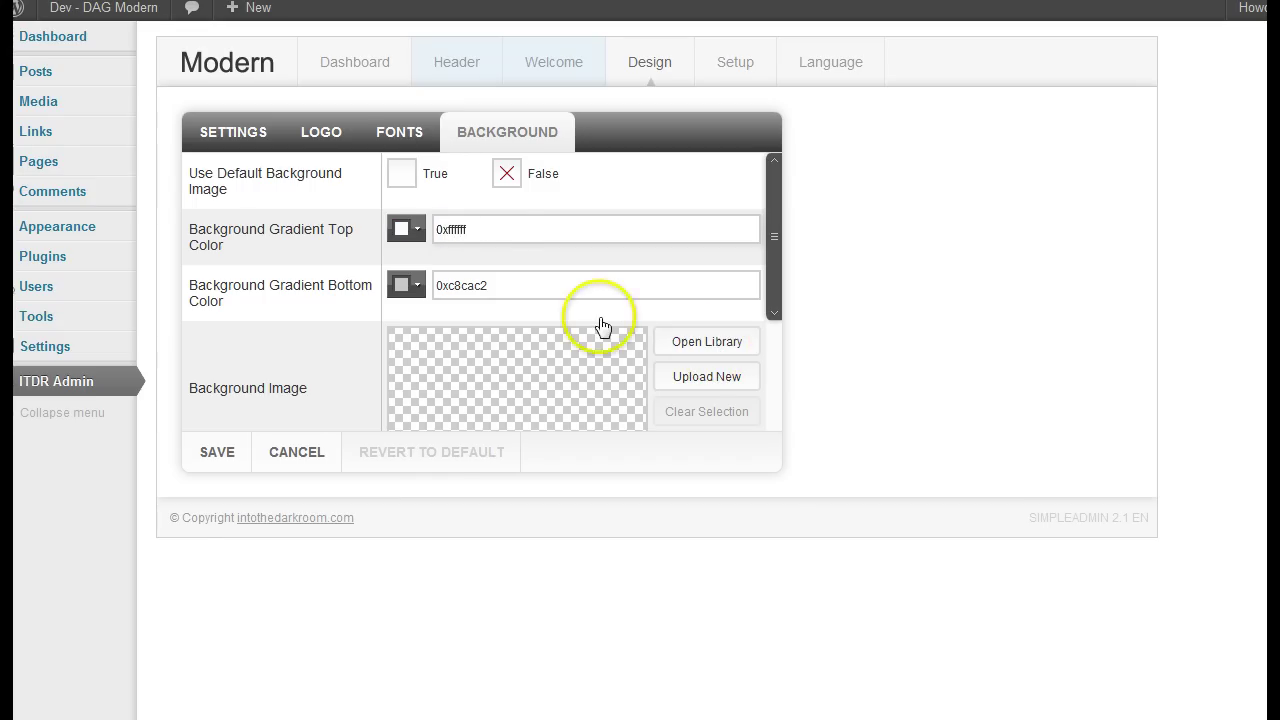
pyautogui.moveTo(494, 238); pyautogui.dragTo(417, 230)
pyautogui.hotkey('ctrl', 'c')
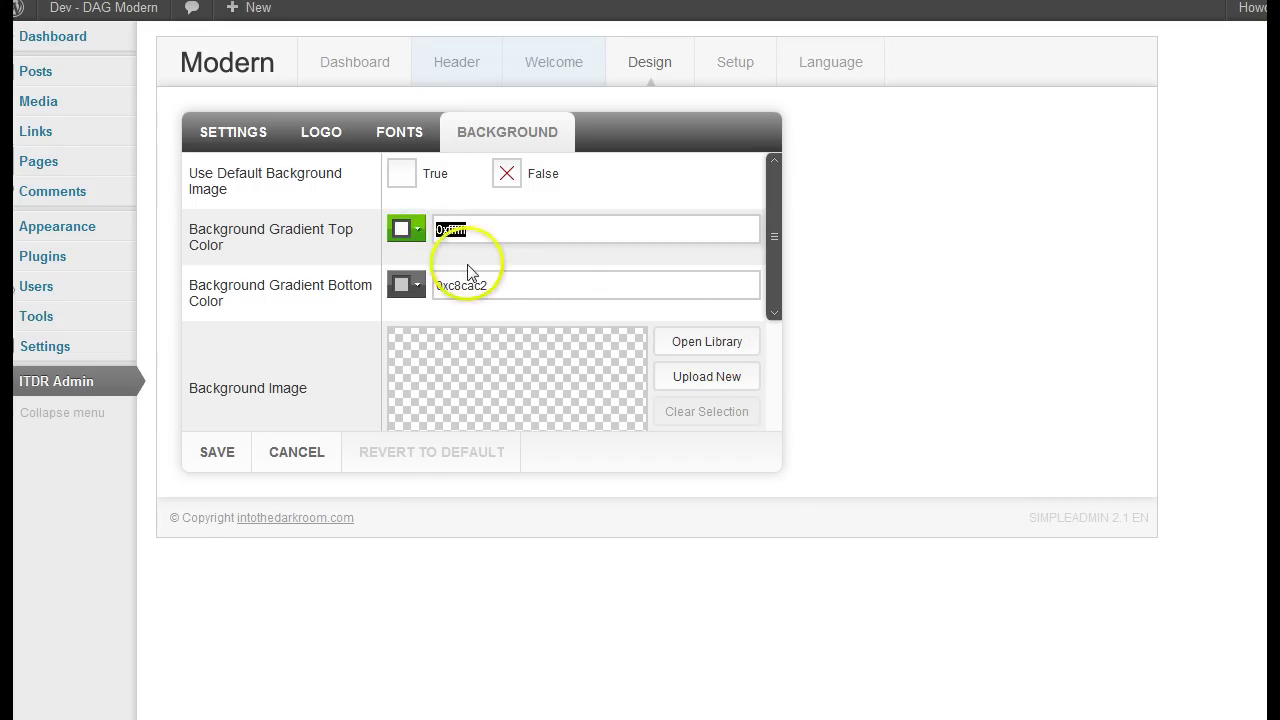
pyautogui.moveTo(508, 289); pyautogui.dragTo(403, 288)
pyautogui.hotkey('ctrl', 'v')
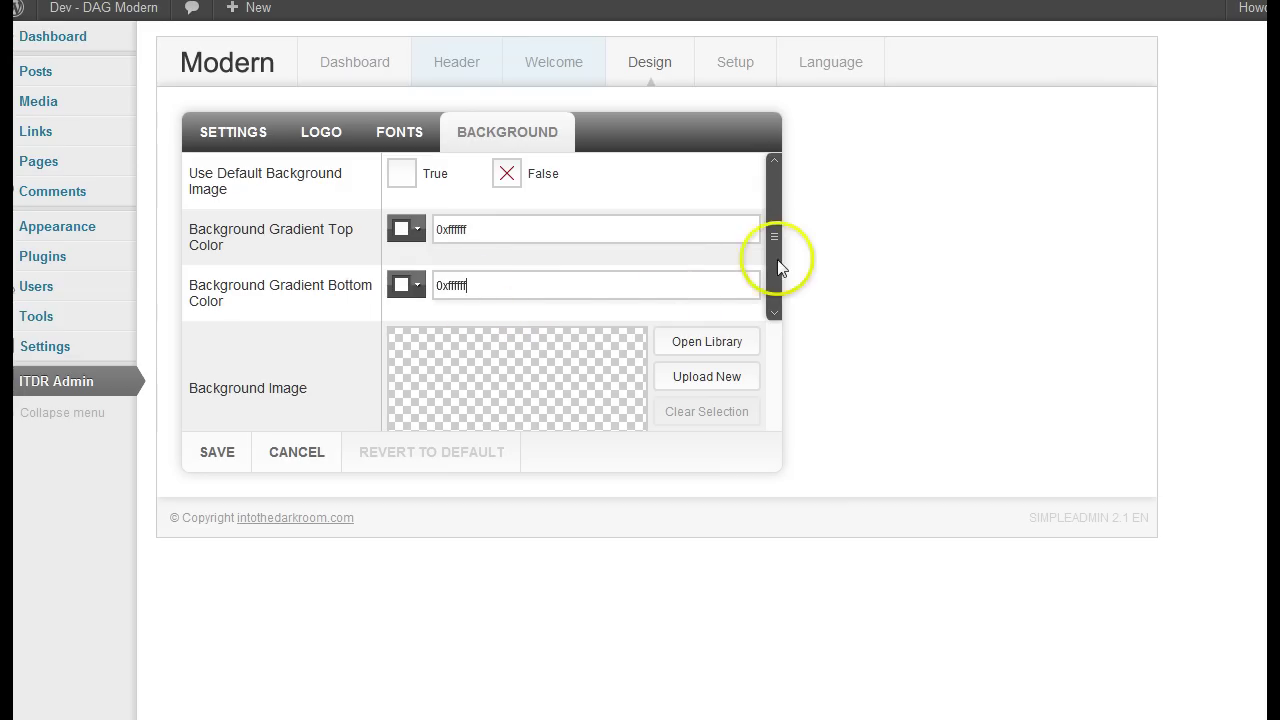
pyautogui.moveTo(771, 277); pyautogui.dragTo(774, 395)
pyautogui.click(223, 455)
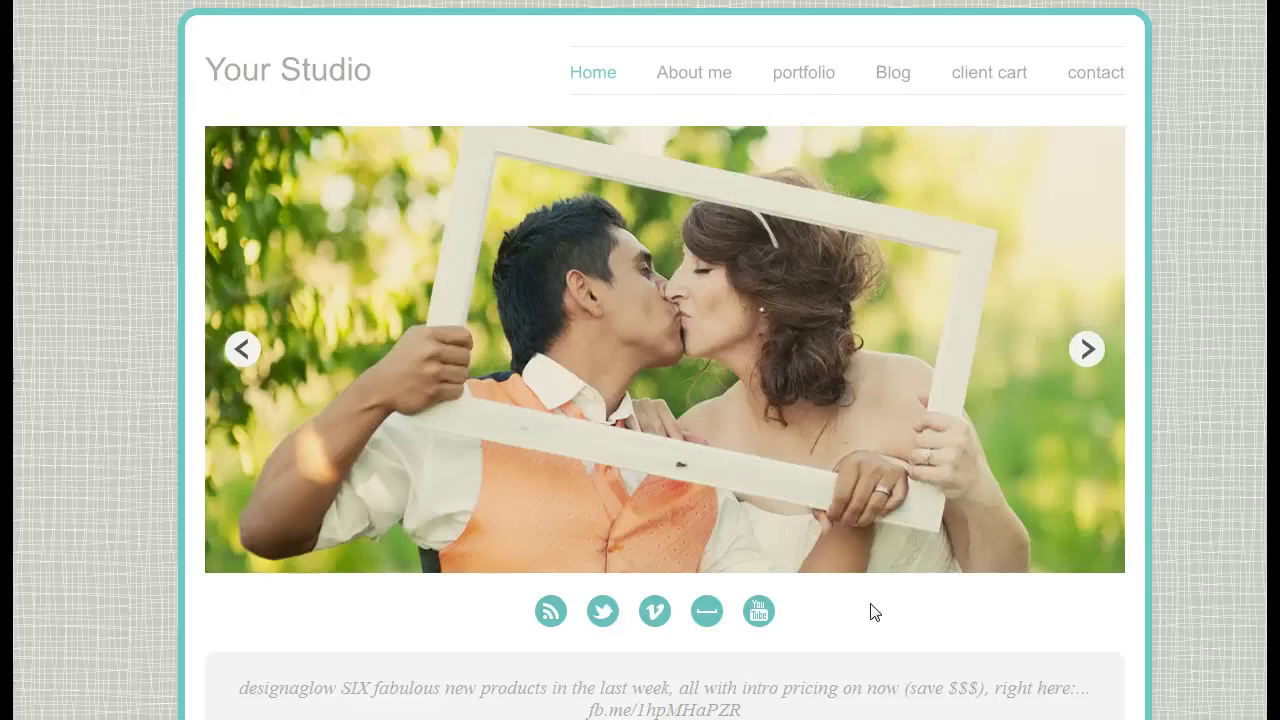
# - Reload the homepage and scroll through it to review the white, dark-text ANTONIO design
pyautogui.rightClick(1188, 477)
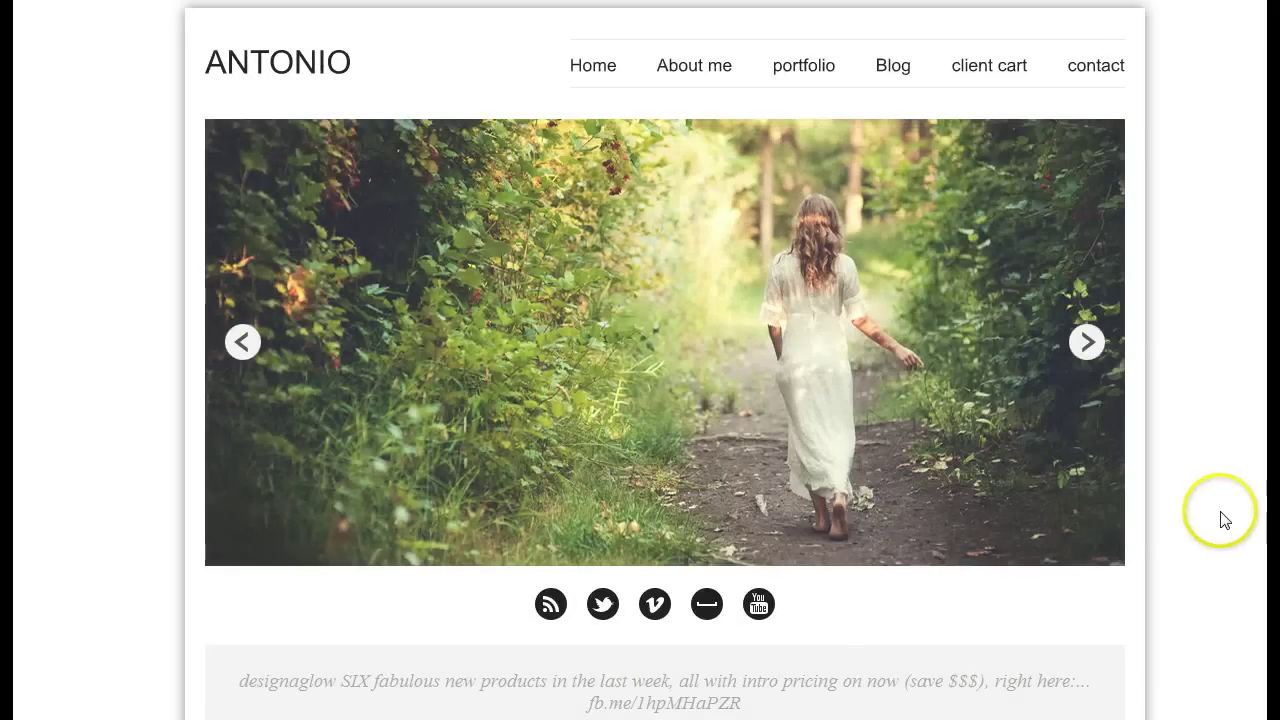
pyautogui.scroll(-5, 1217, 517)
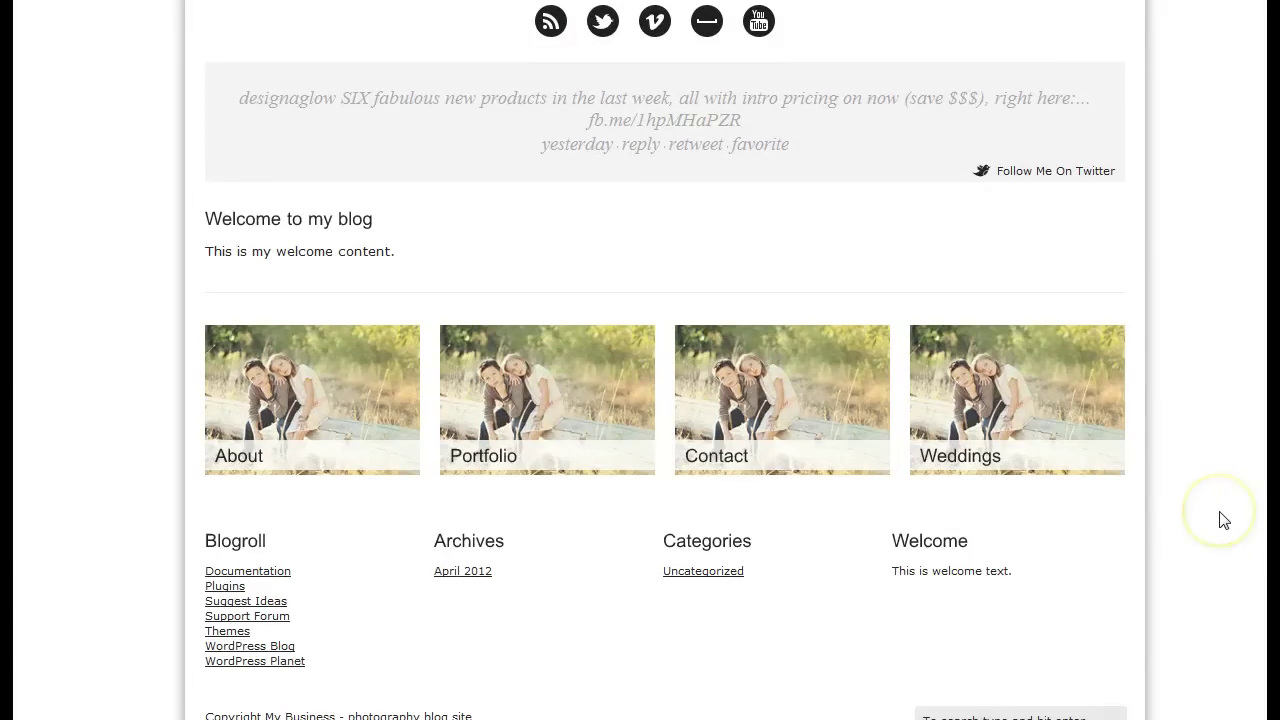
pyautogui.scroll(5, 1224, 520)
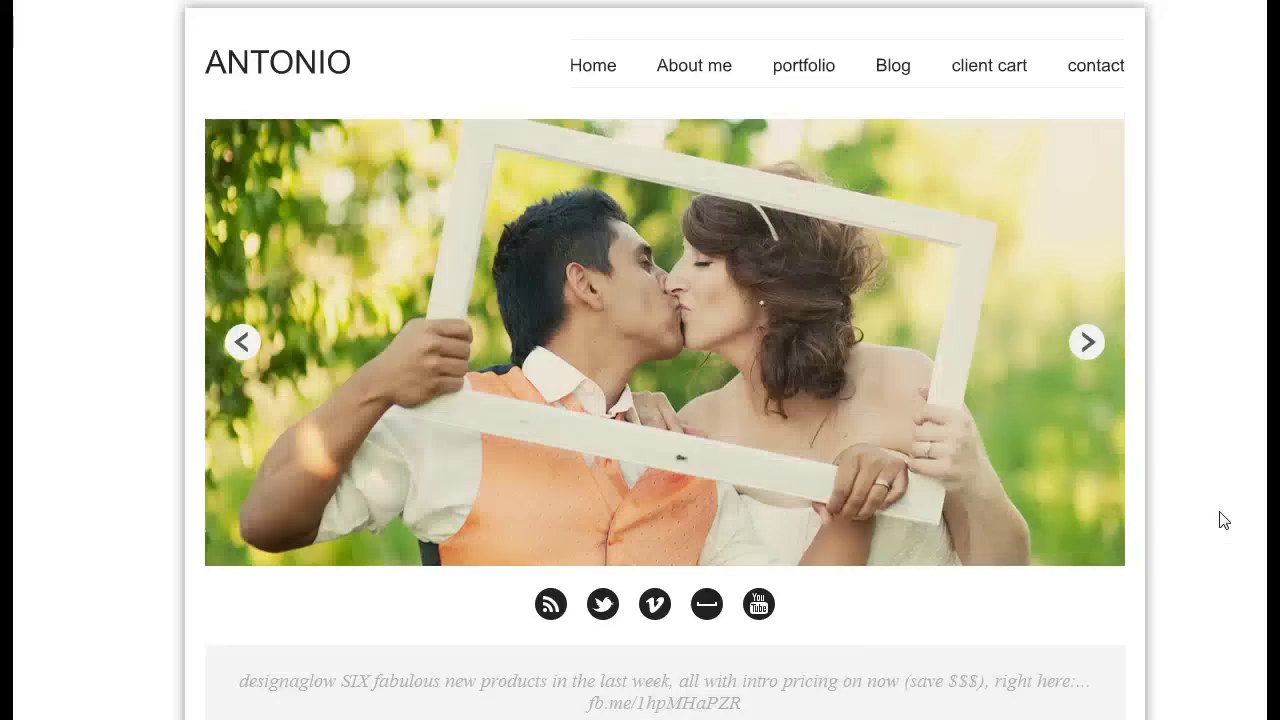